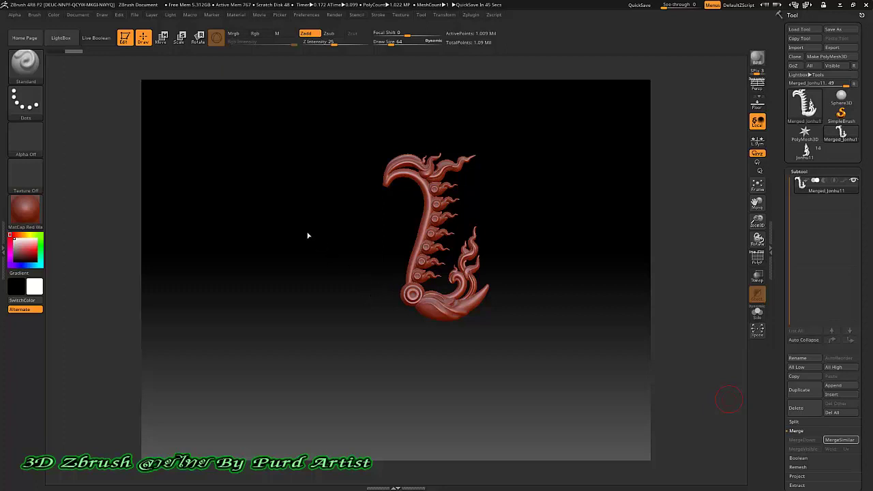
Duplicate the flame ornament so Merged_Jonhu12 appears, totalling about 2.19 million points.
mouse_move(298, 242)
left_mouse_down()
mouse_move(314, 245)
mouse_move(293, 239)
mouse_move(343, 312)
mouse_move(351, 266)
left_mouse_up()
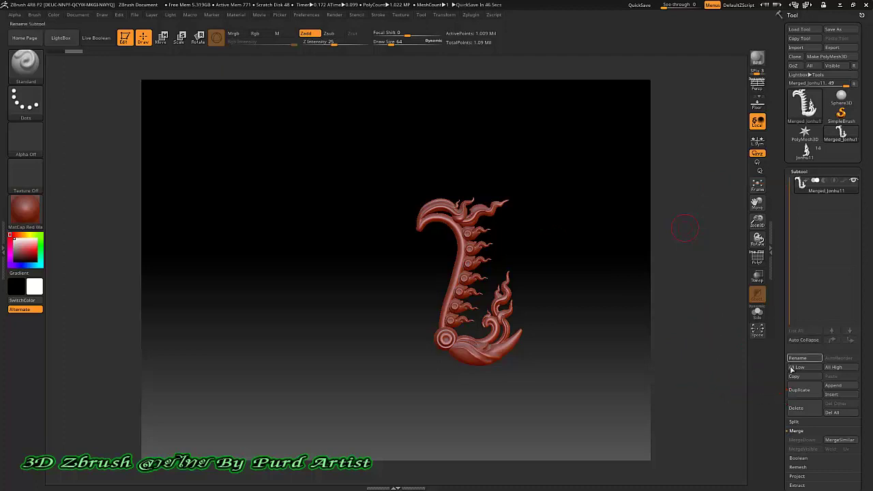
left_click(799, 389)
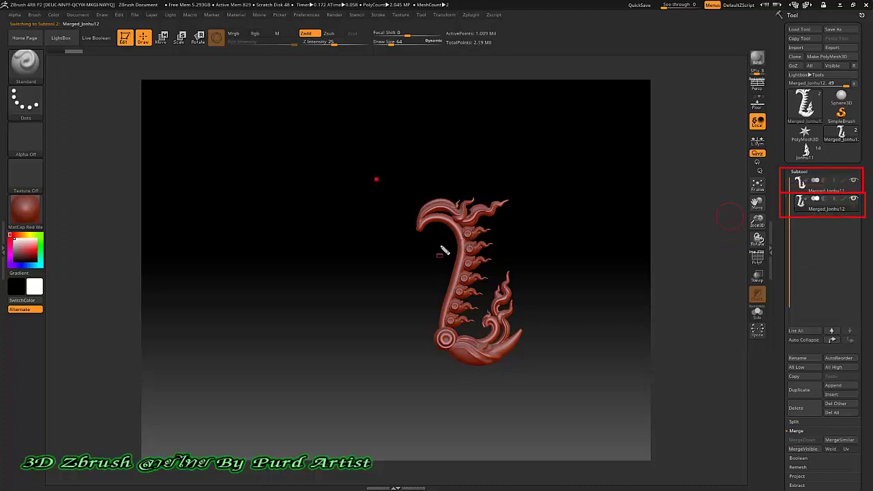
left_click_drag(508, 357, 544, 385)
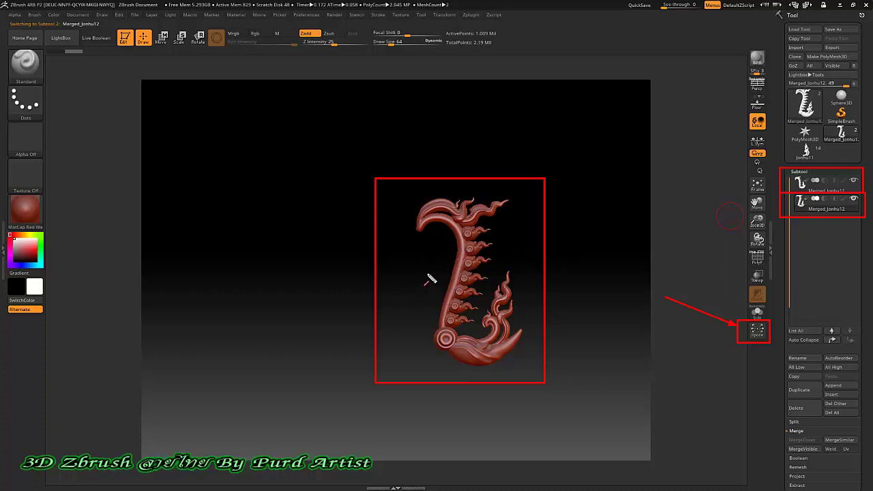
left_click(755, 331)
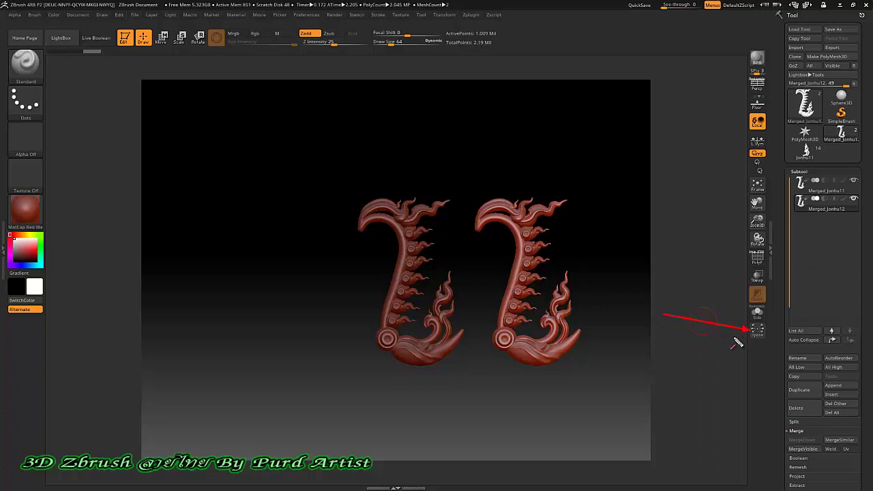
left_click(757, 332)
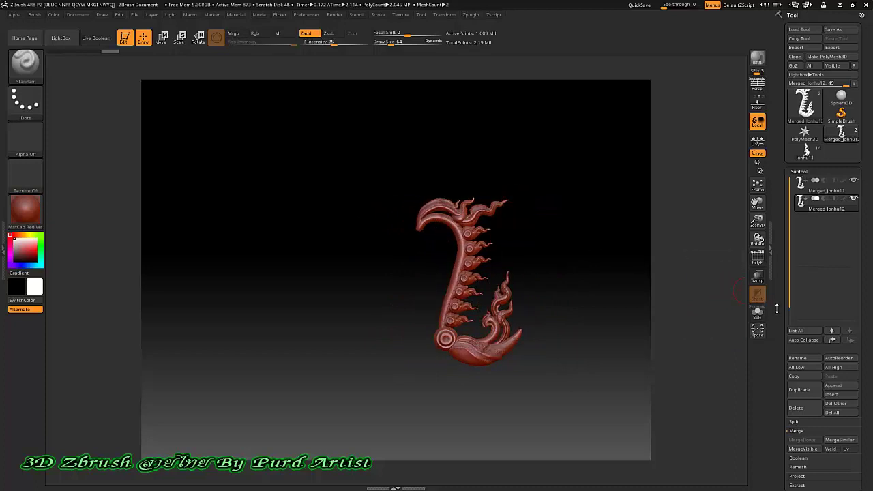
left_click_drag(776, 309, 779, 281)
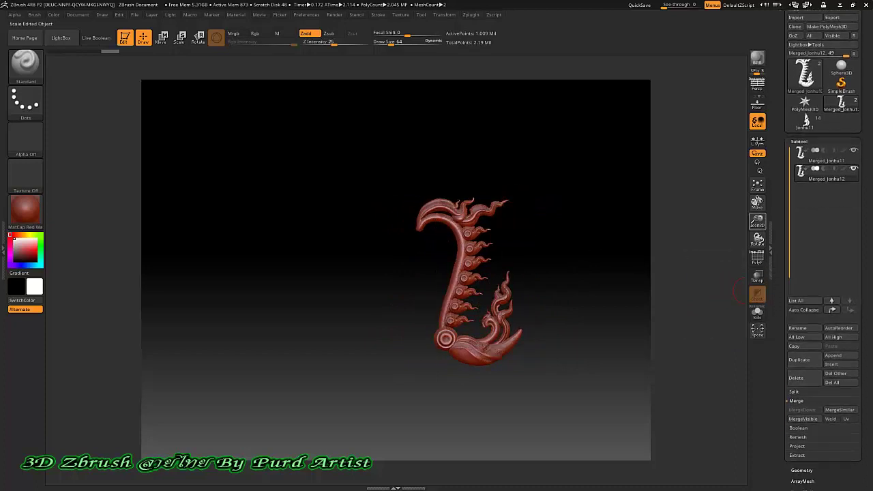
Scroll down the Tool palette to reveal the Deformation sub-palette for the duplicate ornament.
scroll(794, 275, "down", 5)
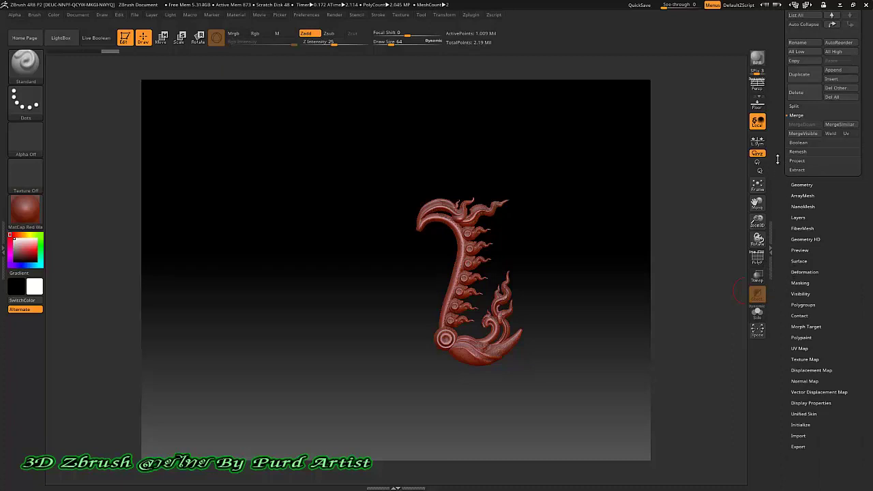
scroll(778, 159, "up", 5)
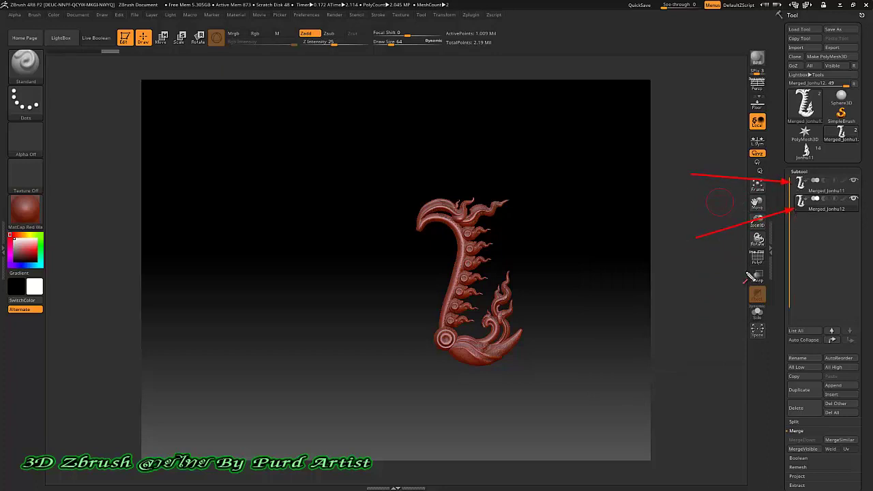
scroll(778, 303, "down", 3)
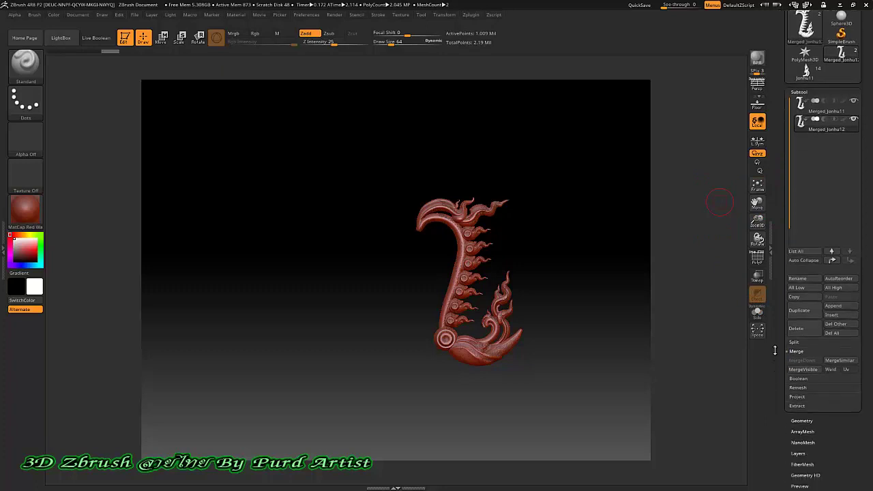
scroll(778, 303, "down", 3)
scroll(778, 302, "down", 3)
scroll(777, 304, "down", 1)
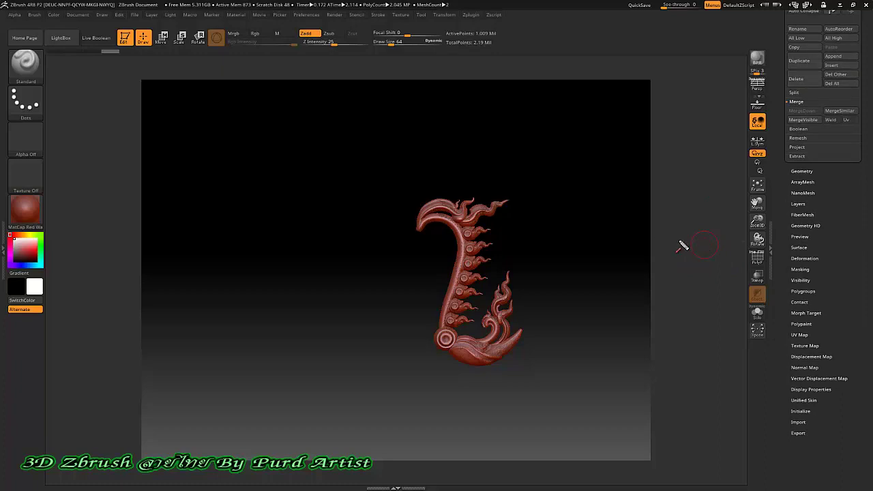
left_click_drag(677, 240, 778, 258)
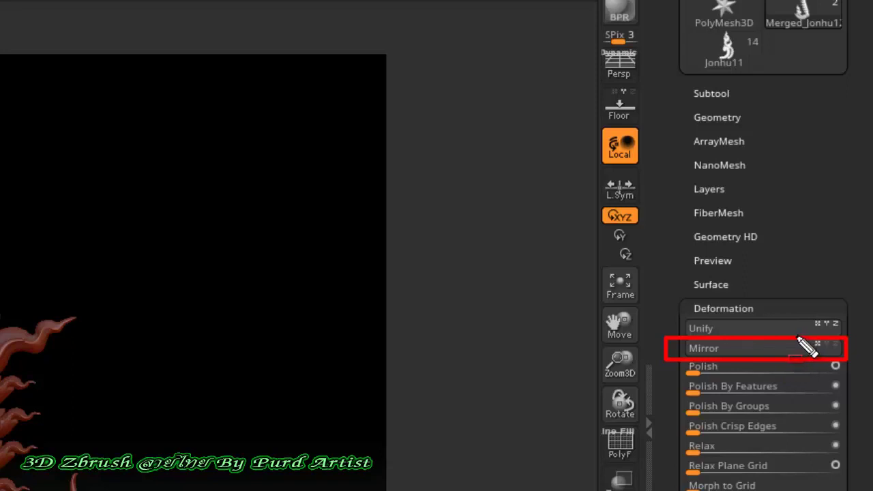
Mirror the duplicate flame across the X axis so the two copies face each other.
left_click_drag(795, 337, 852, 355)
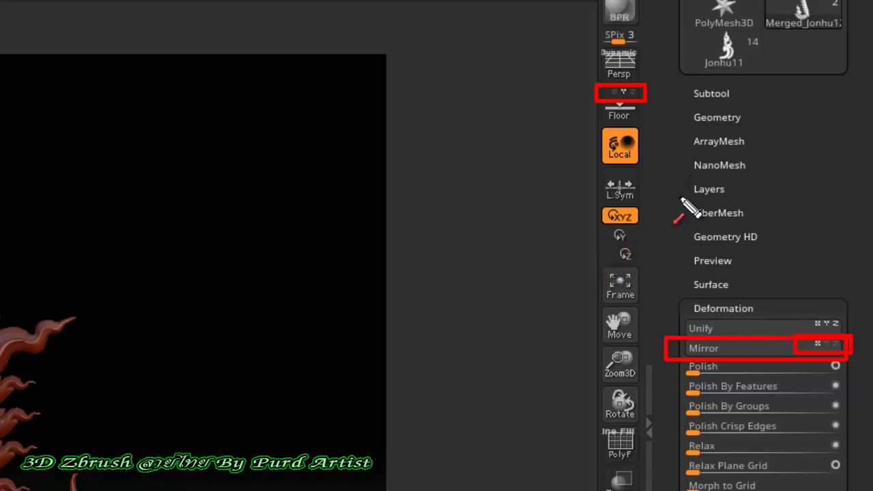
left_click_drag(689, 200, 648, 110)
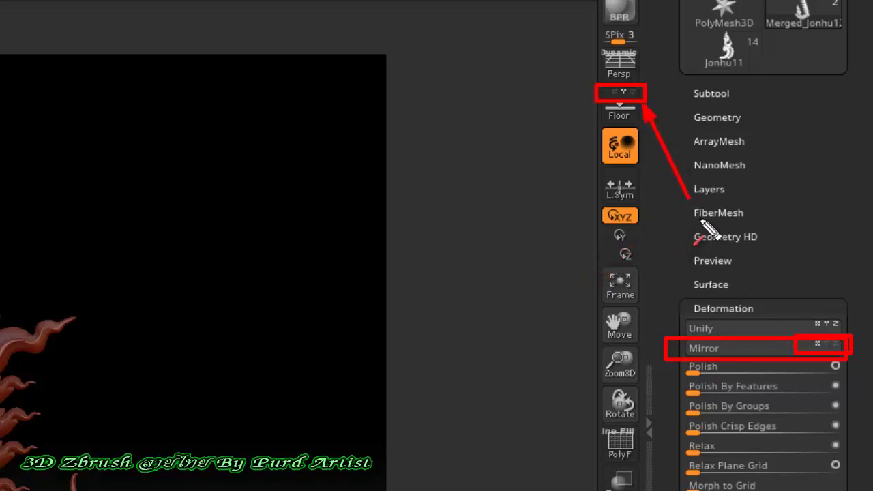
left_click_drag(690, 203, 807, 334)
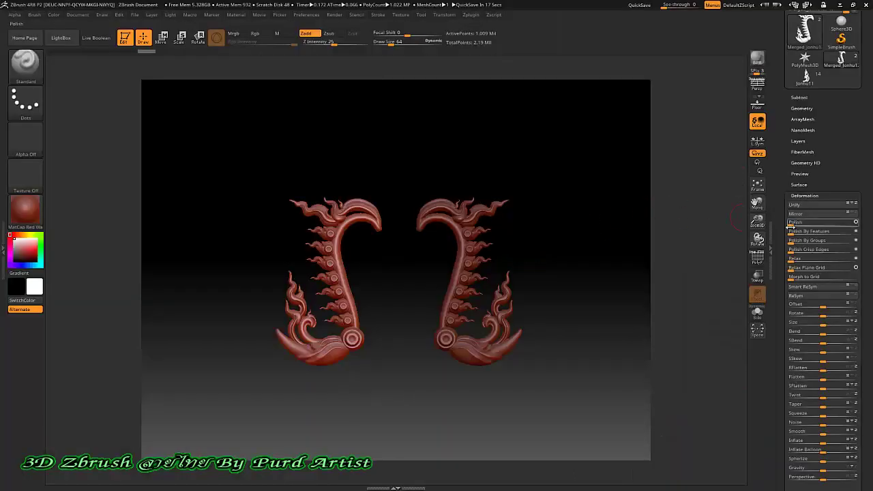
Apply Mirror to the duplicate so the flames face each other.
left_click(853, 216)
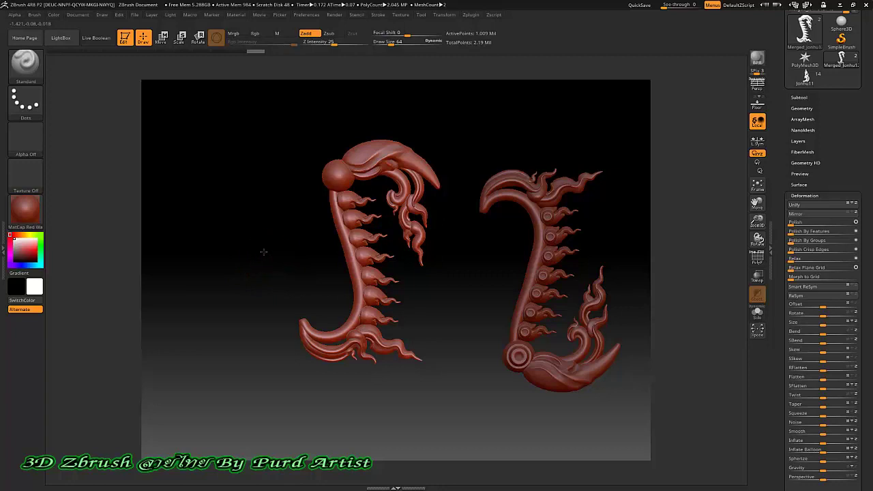
left_click_drag(264, 251, 224, 249, "alt")
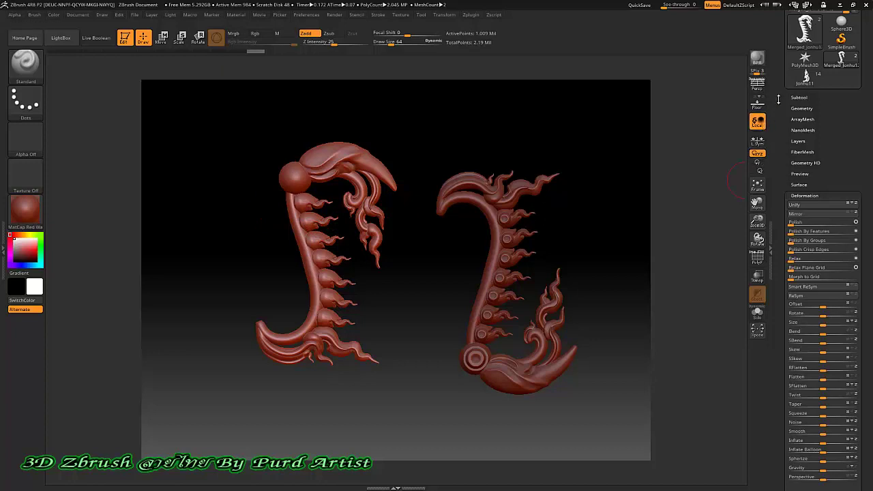
left_click_drag(778, 100, 777, 154)
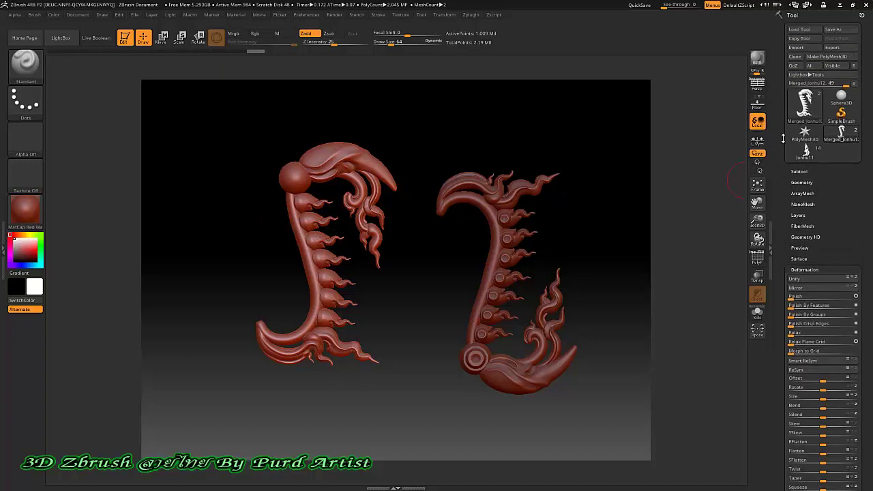
Delete the Merged_Jonhu12 subtool, leaving only Merged_Jonhu11 at about 1.09 million points.
left_click(798, 171)
left_click(796, 408)
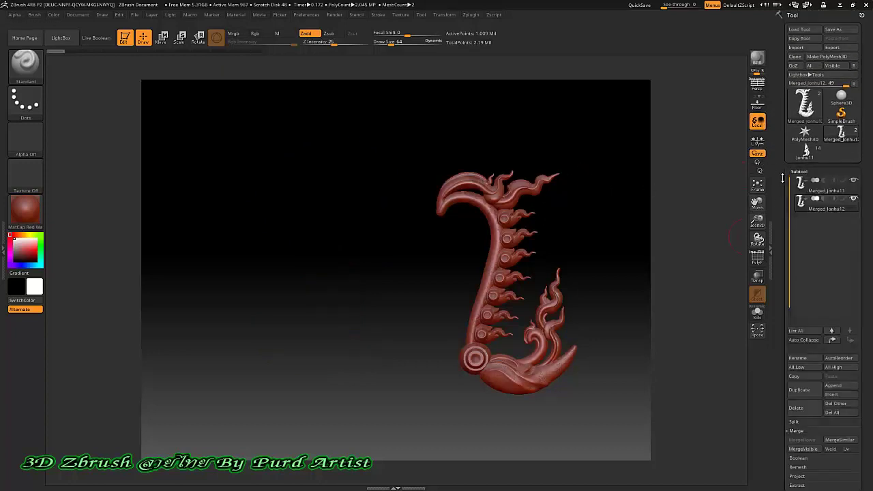
left_click(801, 408)
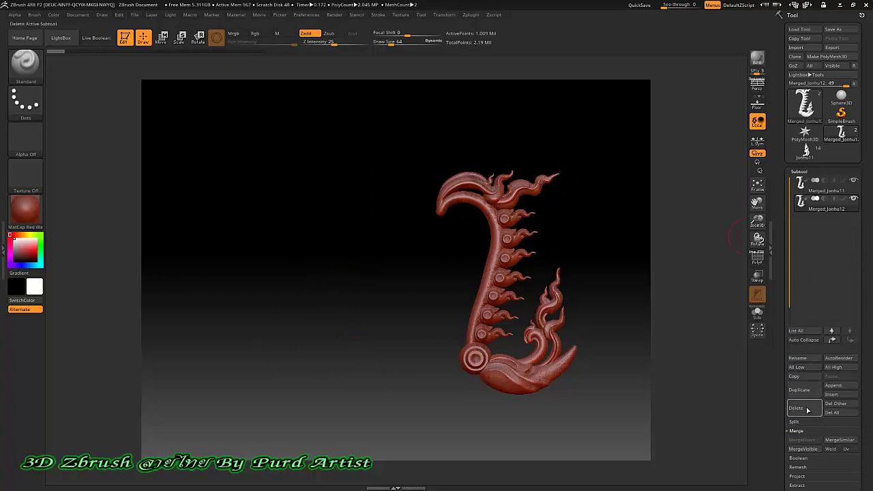
left_click(722, 427)
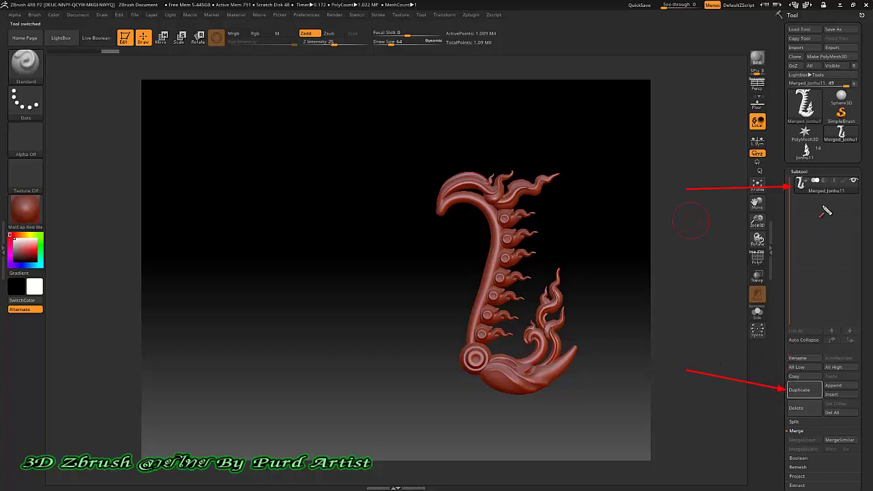
Duplicate Merged_Jonhu11 again to recreate Merged_Jonhu12, bringing total points near 2.19 million.
left_click(802, 393)
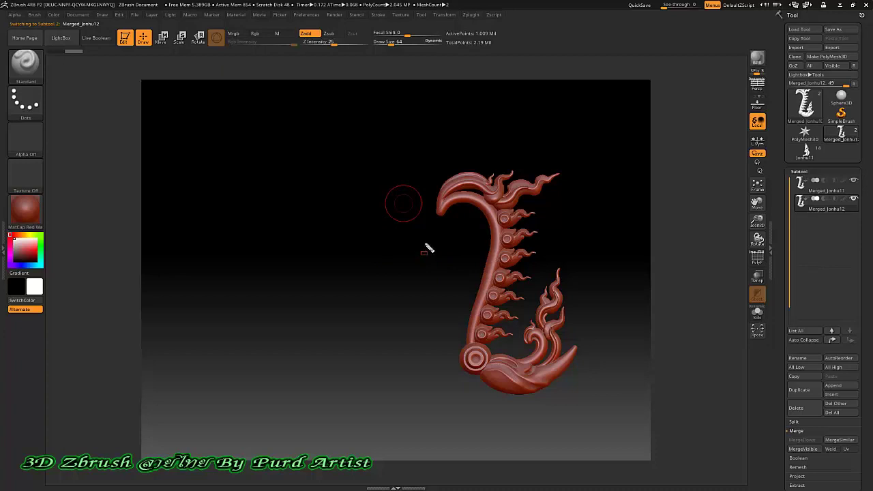
mouse_move(391, 140)
left_mouse_down("ctrl+shift")
mouse_move(526, 267)
mouse_move(605, 409)
left_mouse_up("ctrl+shift")
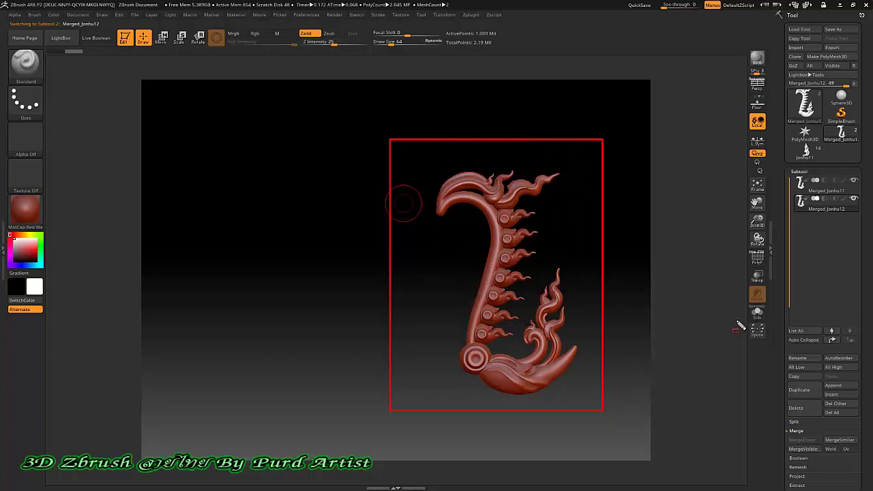
left_click_drag(750, 326, 770, 345)
left_click(757, 330)
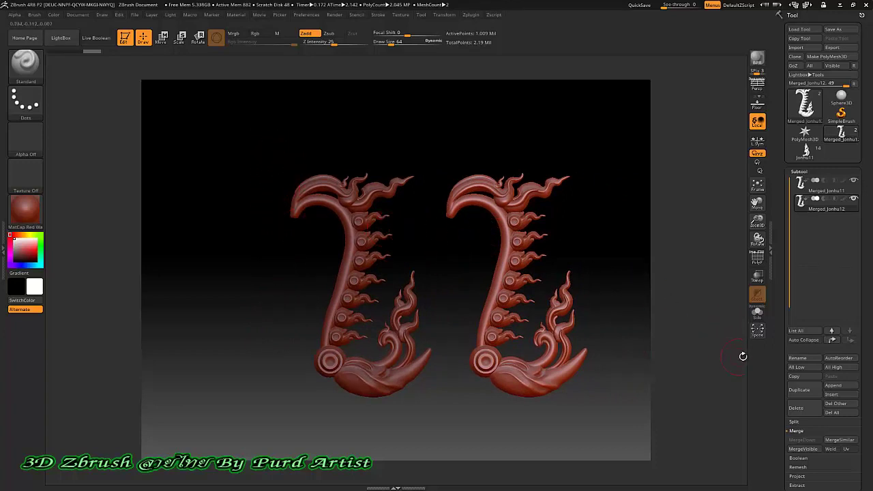
left_click(754, 333)
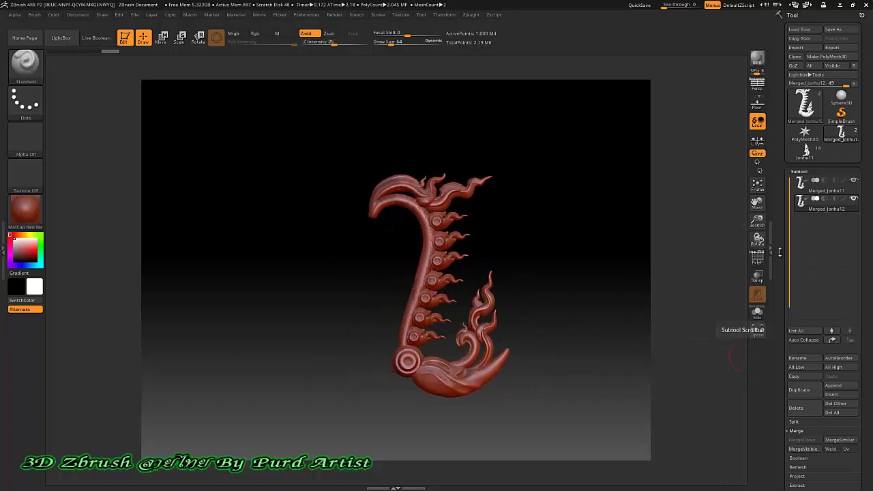
scroll(776, 209, "down", 3)
scroll(776, 209, "up", 1)
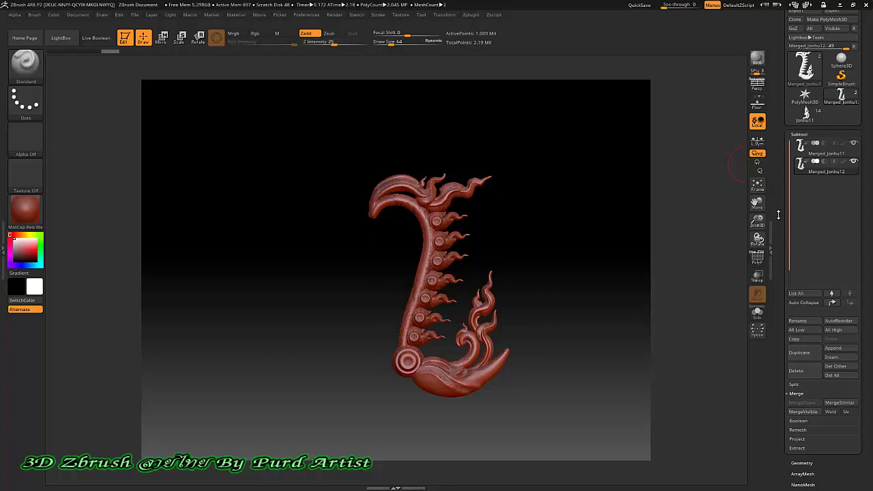
scroll(779, 214, "down", 1)
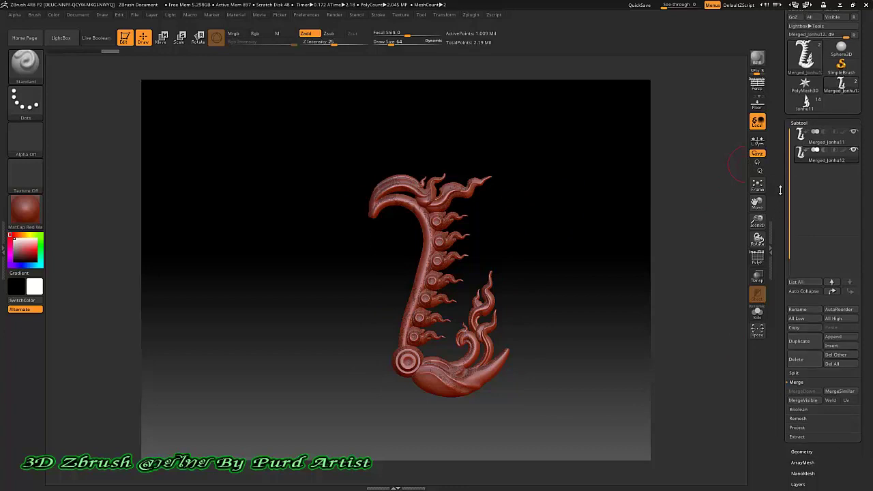
scroll(778, 204, "down", 5)
scroll(776, 194, "down", 5)
scroll(774, 186, "down", 3)
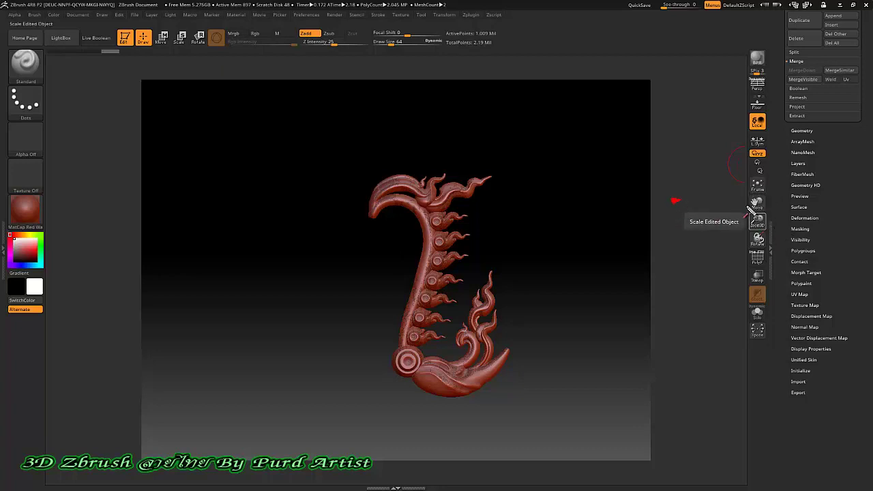
Expand the Tool palette's Deformation sub-palette for the duplicate flame subtool.
left_click_drag(678, 201, 786, 223)
left_click(802, 218)
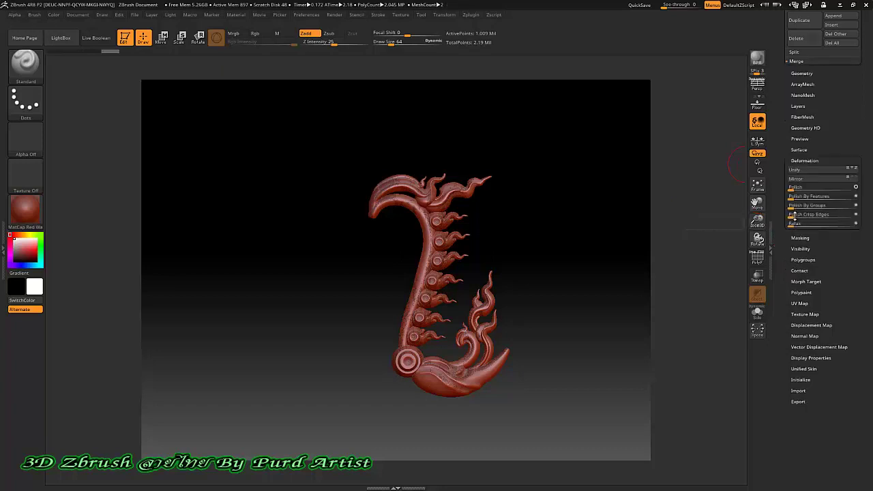
scroll(771, 180, "up", 3)
scroll(773, 196, "up", 3)
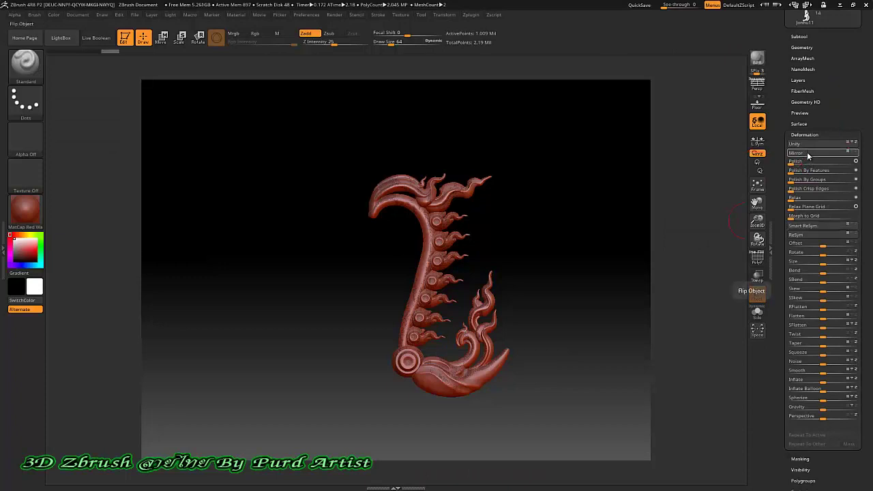
Mirror the duplicate ornament and switch to the Move gizmo with W.
left_click(816, 156)
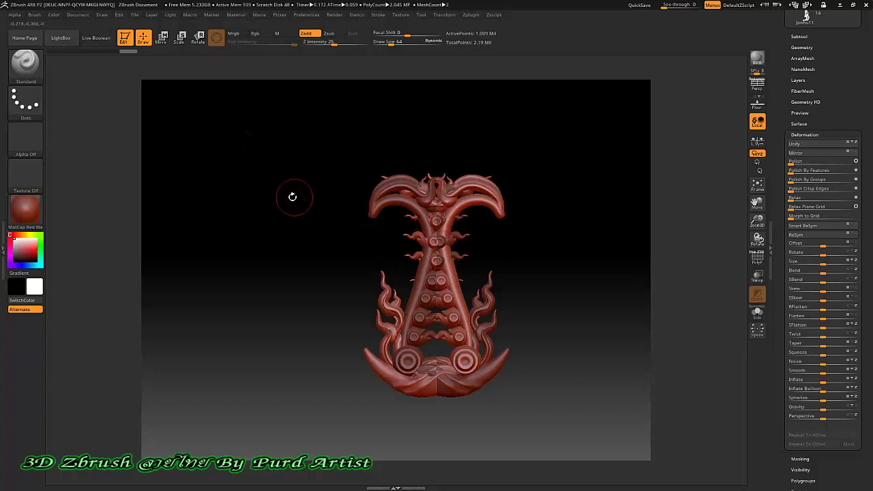
key("w")
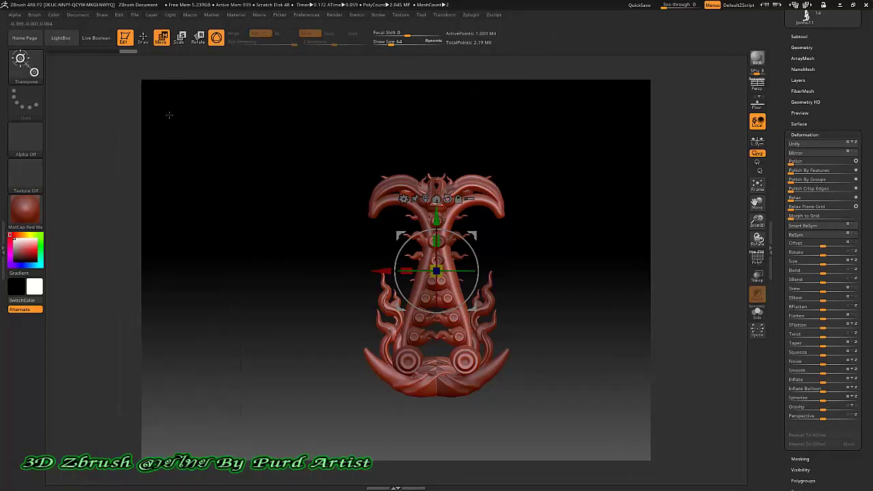
left_click_drag(172, 143, 164, 52)
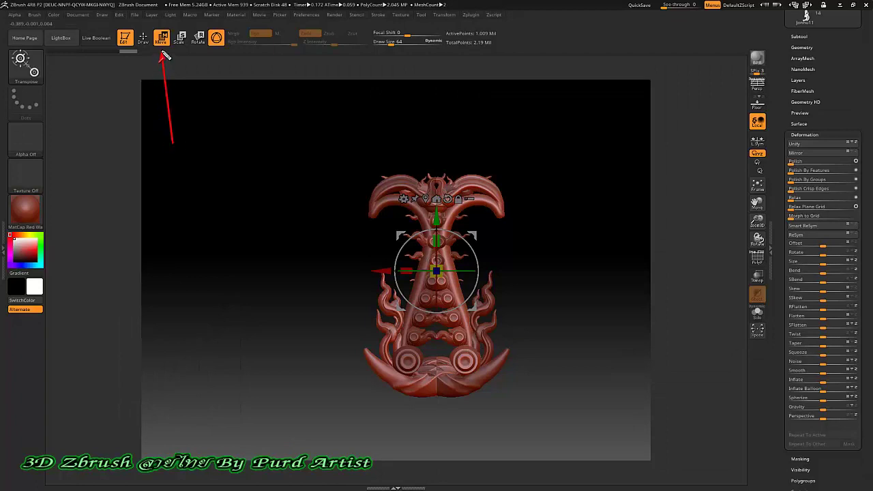